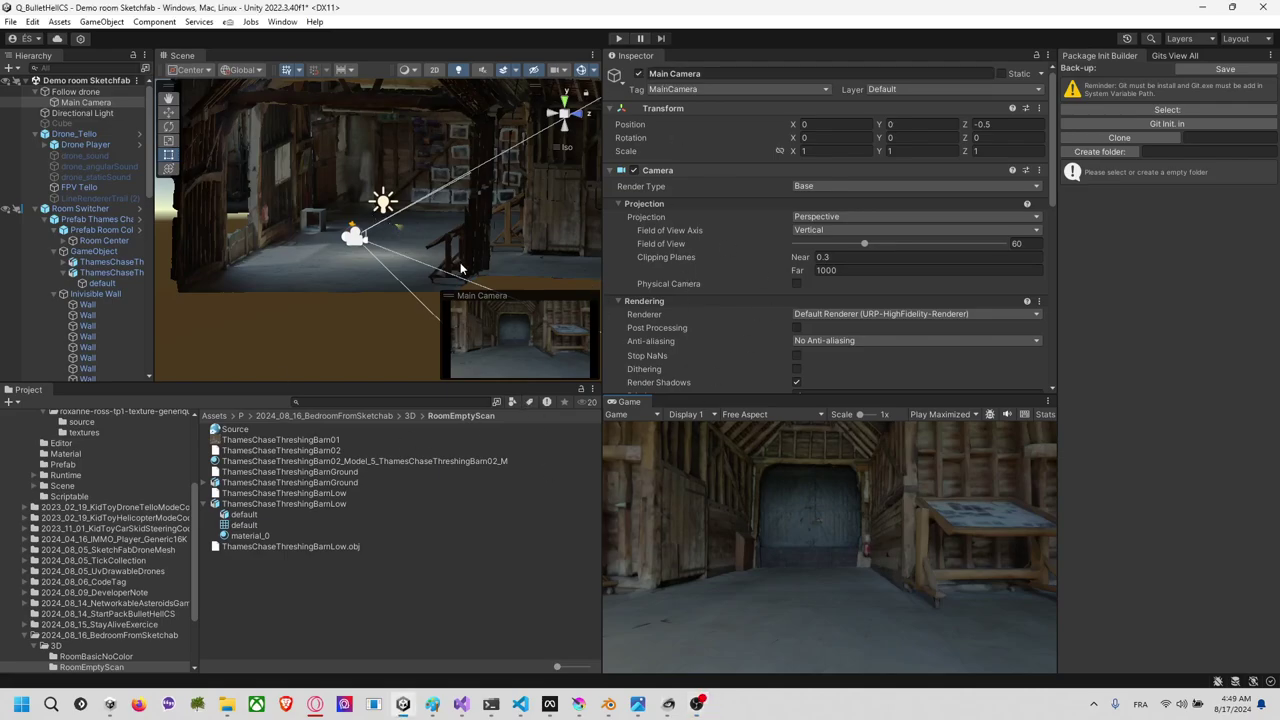
Step: Run the drone demo scene in Play mode with Play Maximized enabled
{"action": "key", "text": "alt+Tab"}
{"action": "scroll", "coordinate": [460, 195], "scroll_direction": "up", "scroll_amount": 1}
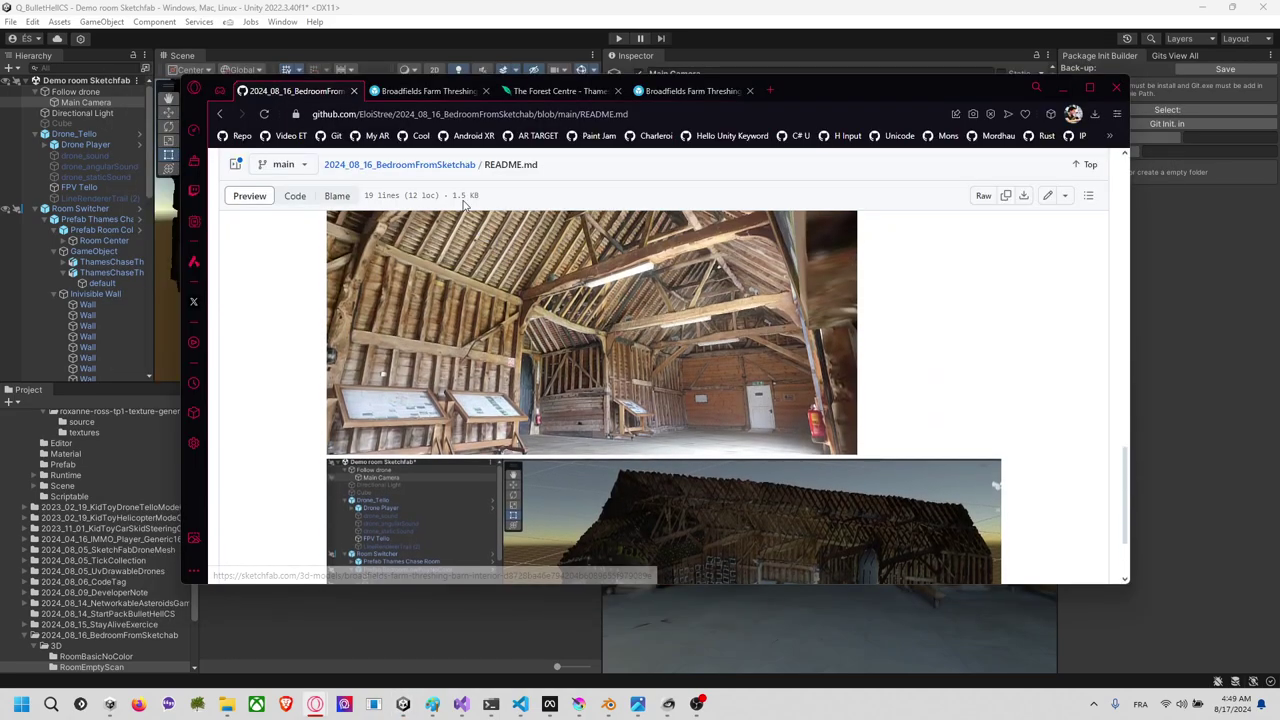
{"action": "scroll", "coordinate": [475, 203], "scroll_direction": "up", "scroll_amount": 3}
{"action": "scroll", "coordinate": [455, 190], "scroll_direction": "up", "scroll_amount": 3}
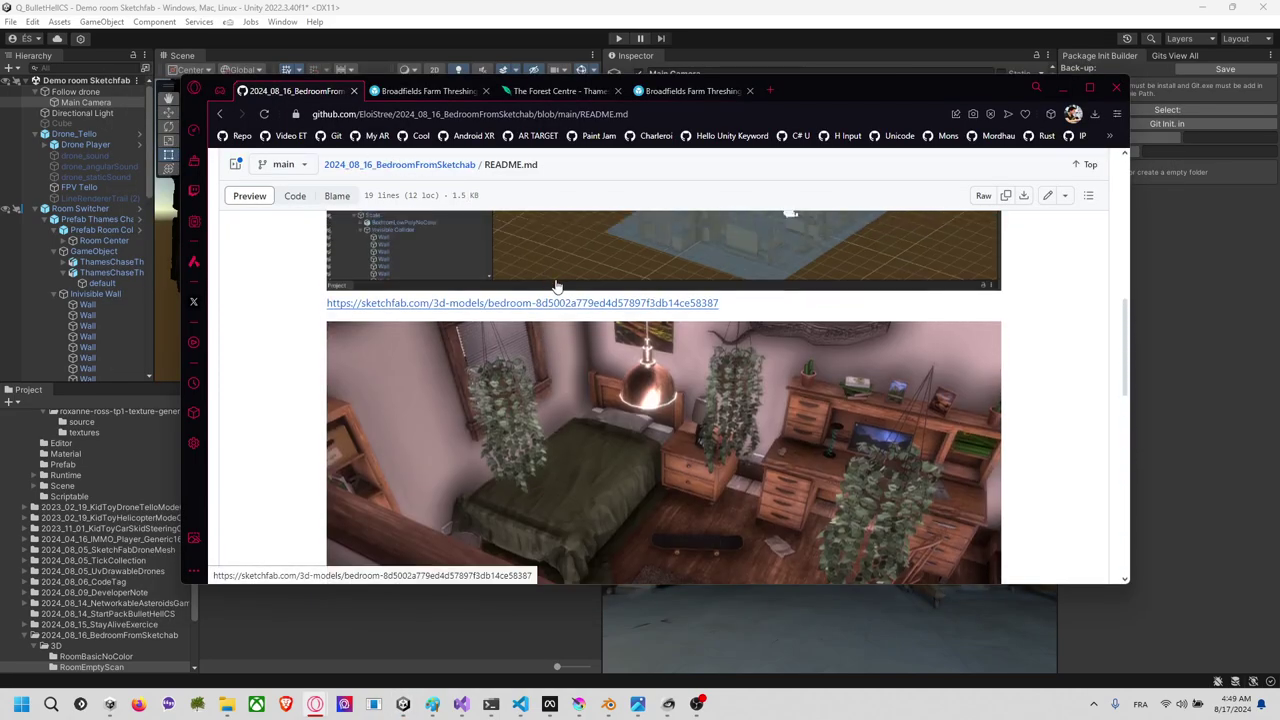
{"action": "scroll", "coordinate": [480, 250], "scroll_direction": "up", "scroll_amount": 3}
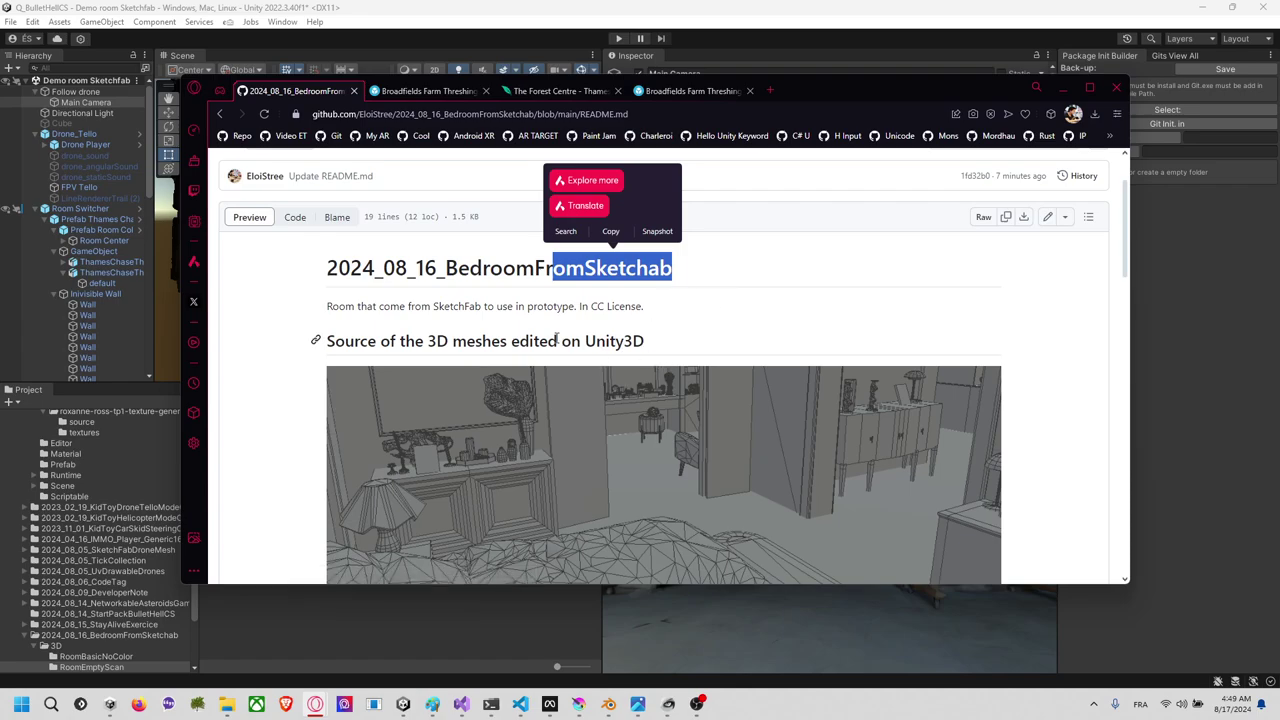
{"action": "scroll", "coordinate": [652, 374], "scroll_direction": "down", "scroll_amount": 3}
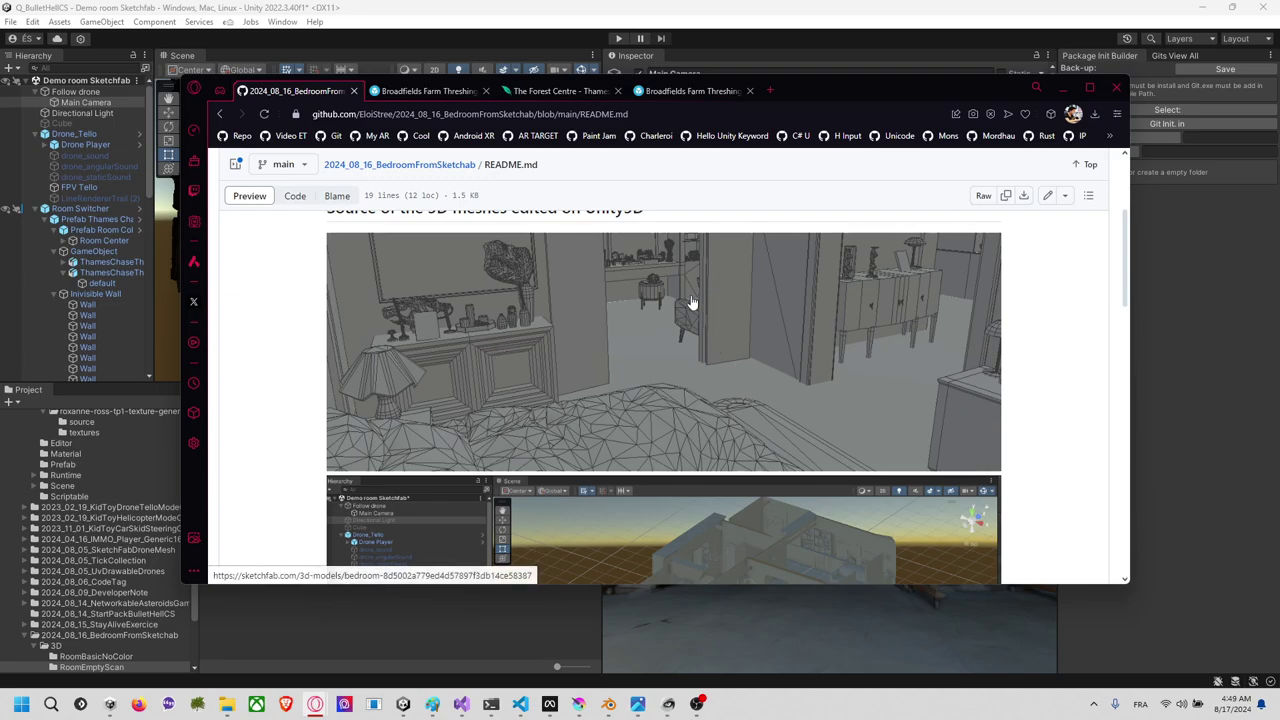
{"action": "scroll", "coordinate": [590, 355], "scroll_direction": "down", "scroll_amount": 3}
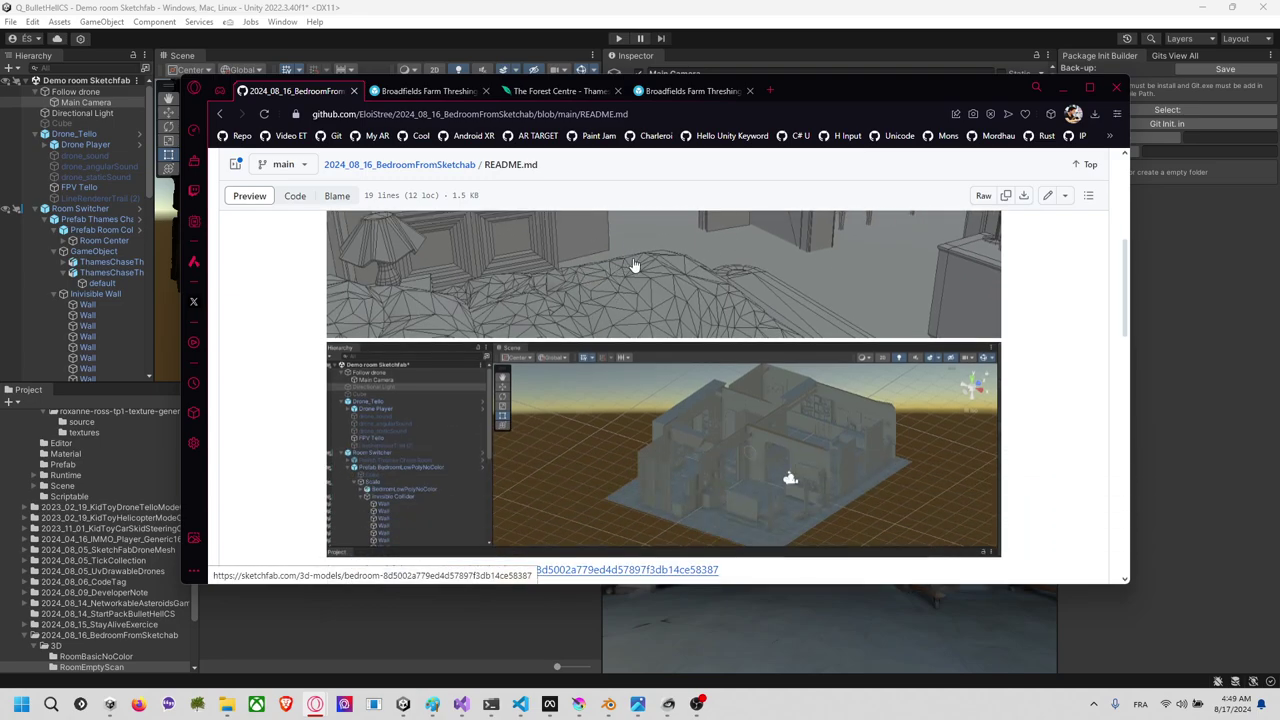
{"action": "scroll", "coordinate": [650, 335], "scroll_direction": "down", "scroll_amount": 3}
{"action": "scroll", "coordinate": [682, 323], "scroll_direction": "down", "scroll_amount": 4}
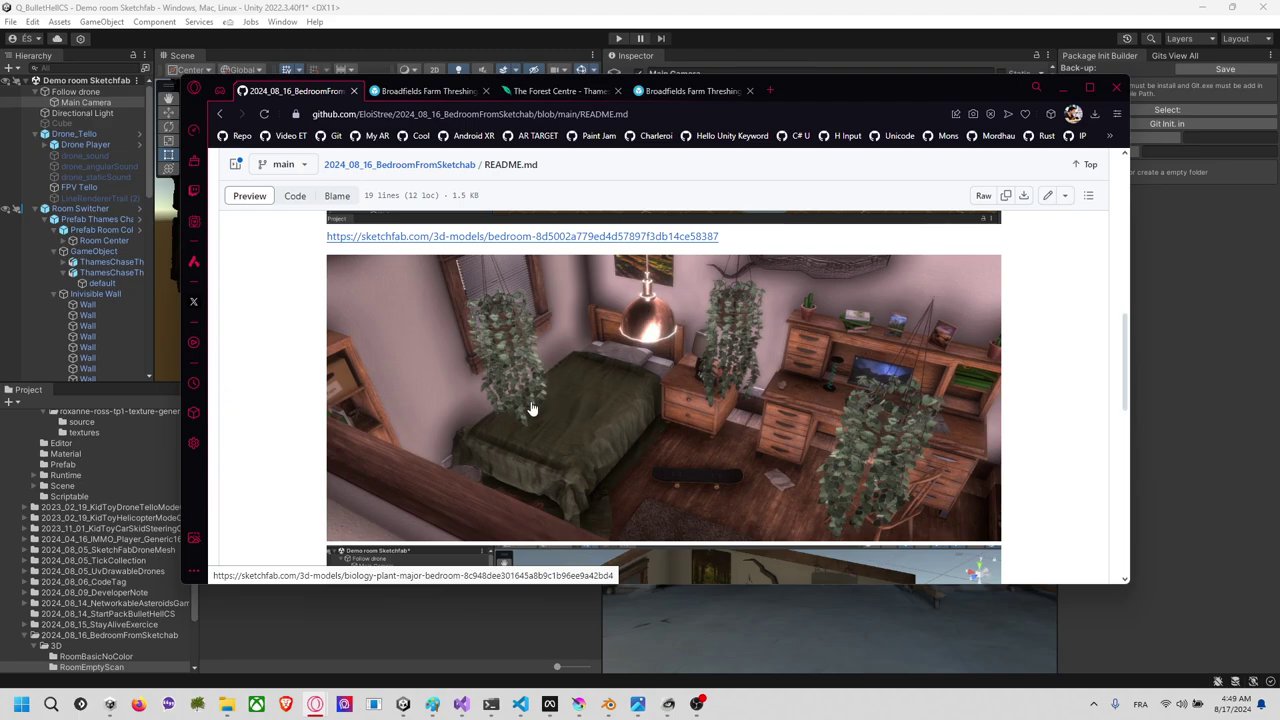
{"action": "scroll", "coordinate": [659, 390], "scroll_direction": "down", "scroll_amount": 5}
{"action": "scroll", "coordinate": [650, 380], "scroll_direction": "down", "scroll_amount": 2}
{"action": "scroll", "coordinate": [640, 368], "scroll_direction": "down", "scroll_amount": 3}
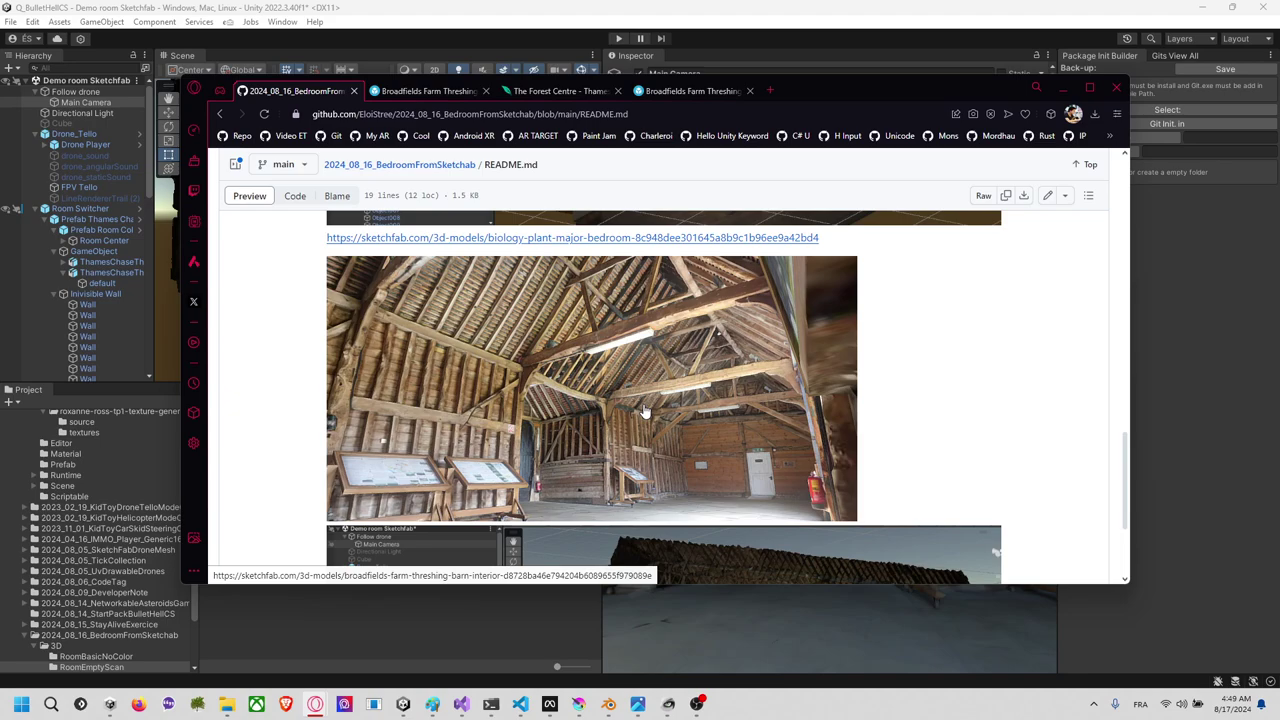
{"action": "scroll", "coordinate": [636, 413], "scroll_direction": "down", "scroll_amount": 2}
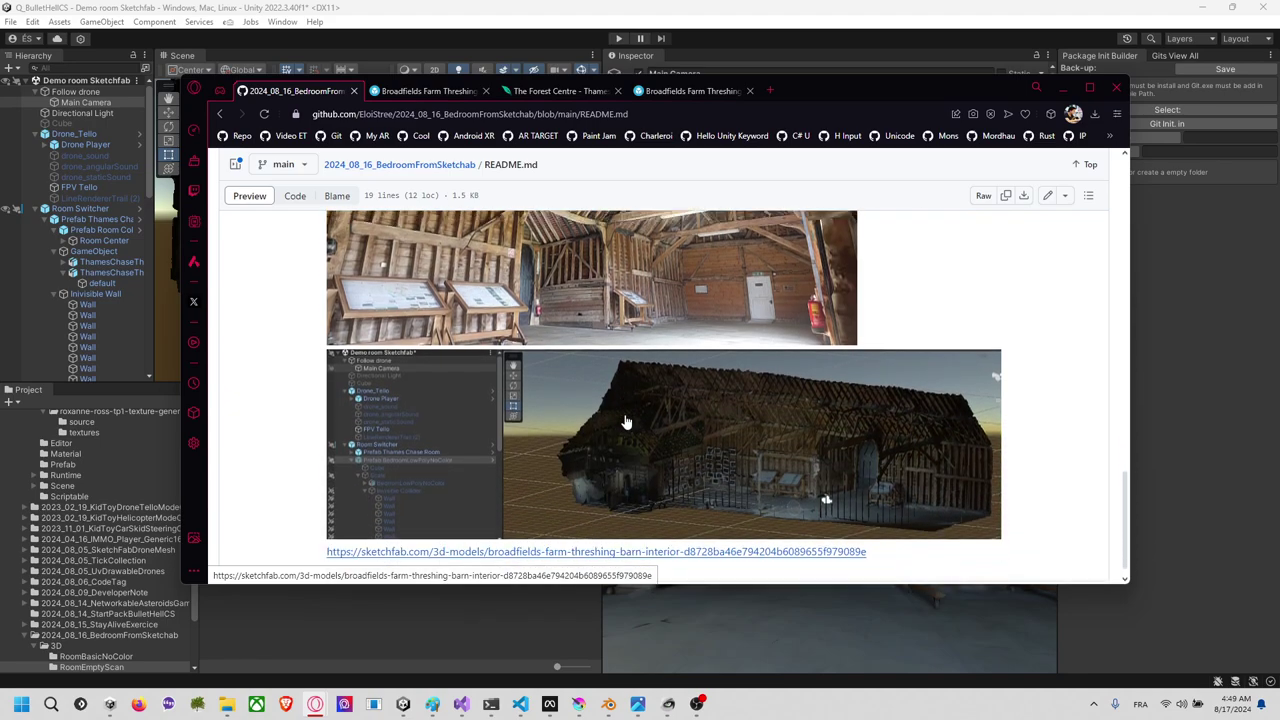
{"action": "scroll", "coordinate": [623, 414], "scroll_direction": "up", "scroll_amount": 1}
{"action": "scroll", "coordinate": [627, 423], "scroll_direction": "up", "scroll_amount": 3}
{"action": "scroll", "coordinate": [627, 423], "scroll_direction": "up", "scroll_amount": 2}
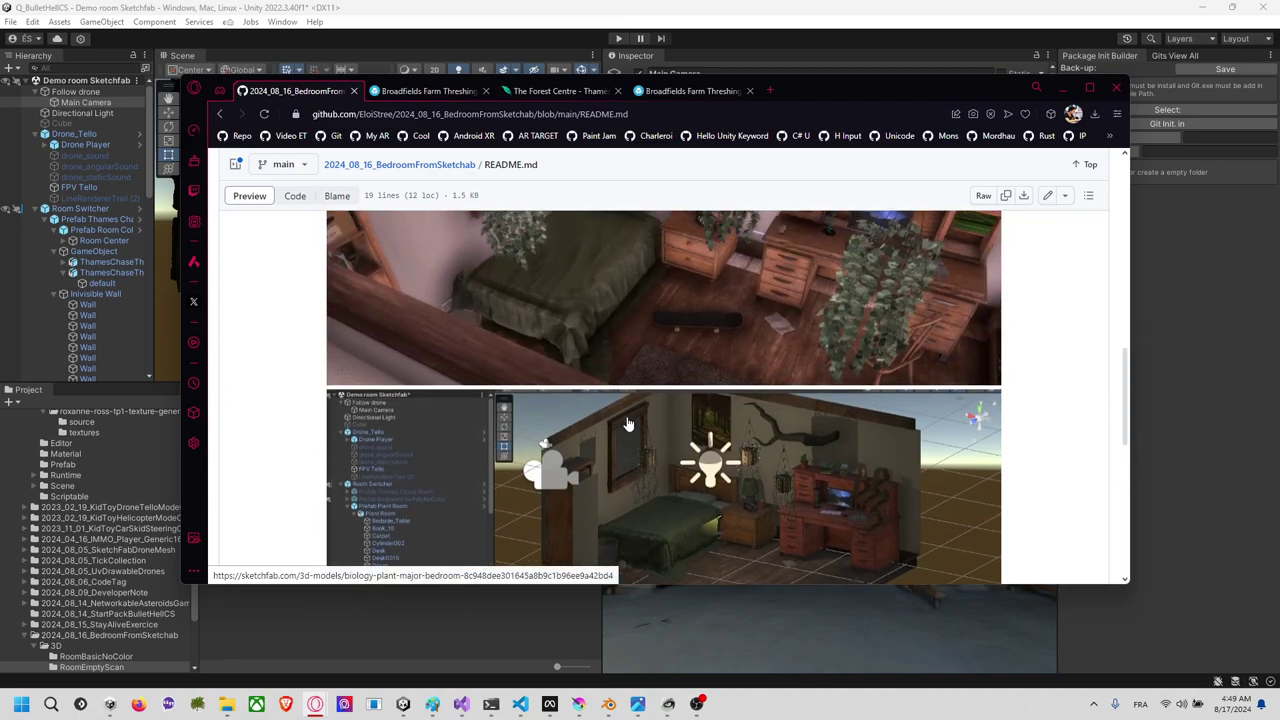
{"action": "scroll", "coordinate": [627, 423], "scroll_direction": "up", "scroll_amount": 2}
{"action": "scroll", "coordinate": [628, 421], "scroll_direction": "up", "scroll_amount": 3}
{"action": "scroll", "coordinate": [628, 421], "scroll_direction": "up", "scroll_amount": 3}
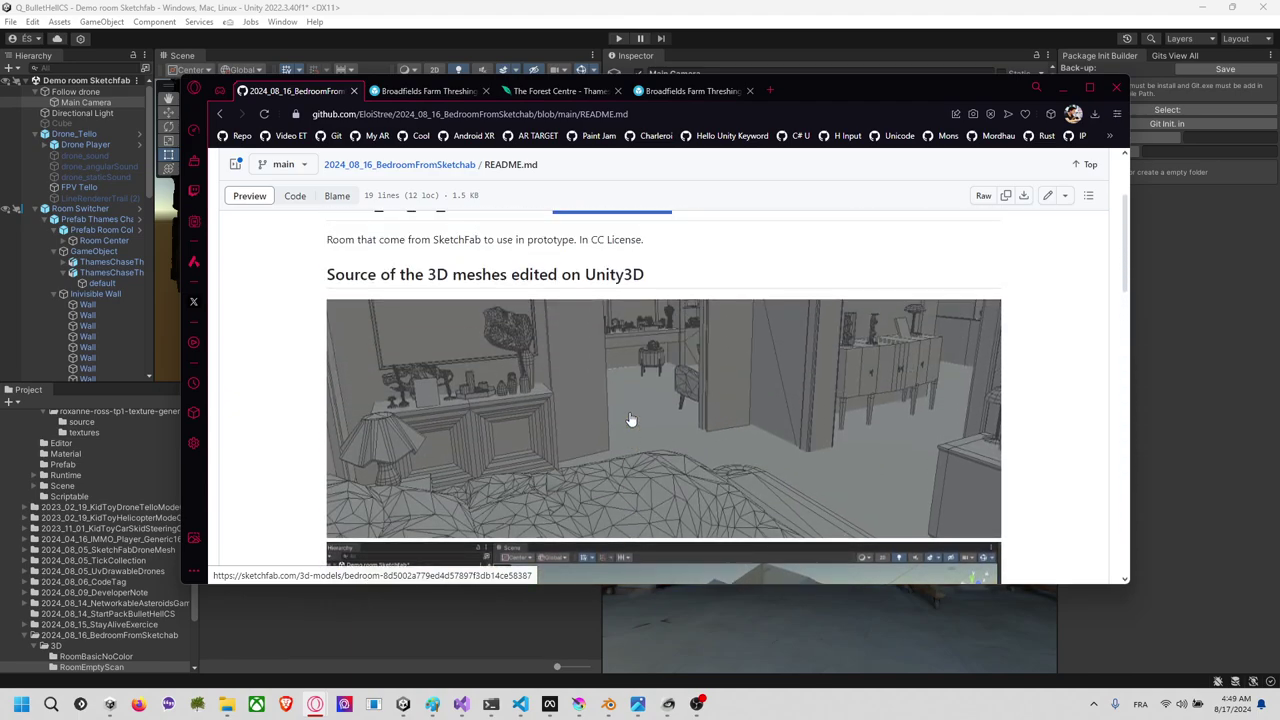
{"action": "scroll", "coordinate": [628, 421], "scroll_direction": "down", "scroll_amount": 3}
{"action": "scroll", "coordinate": [630, 420], "scroll_direction": "down", "scroll_amount": 2}
{"action": "scroll", "coordinate": [630, 420], "scroll_direction": "down", "scroll_amount": 3}
{"action": "scroll", "coordinate": [630, 420], "scroll_direction": "down", "scroll_amount": 4}
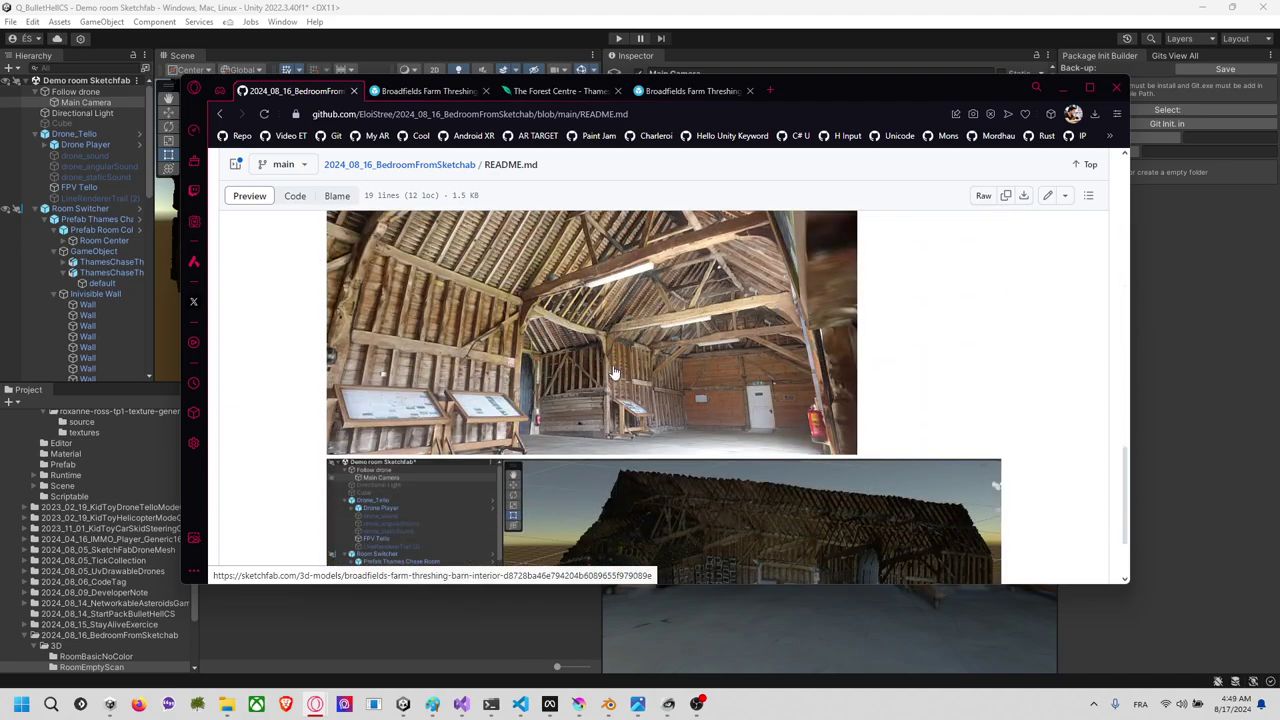
{"action": "scroll", "coordinate": [617, 376], "scroll_direction": "down", "scroll_amount": 2}
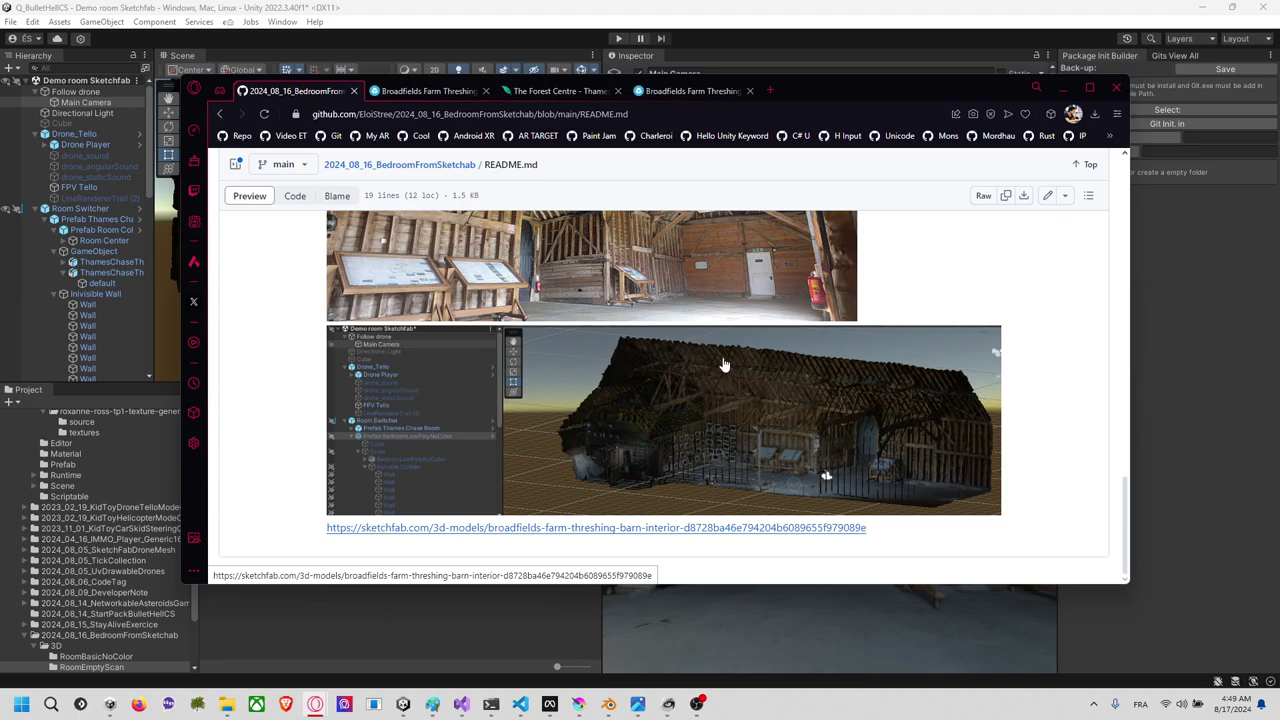
{"action": "scroll", "coordinate": [612, 283], "scroll_direction": "up", "scroll_amount": 1}
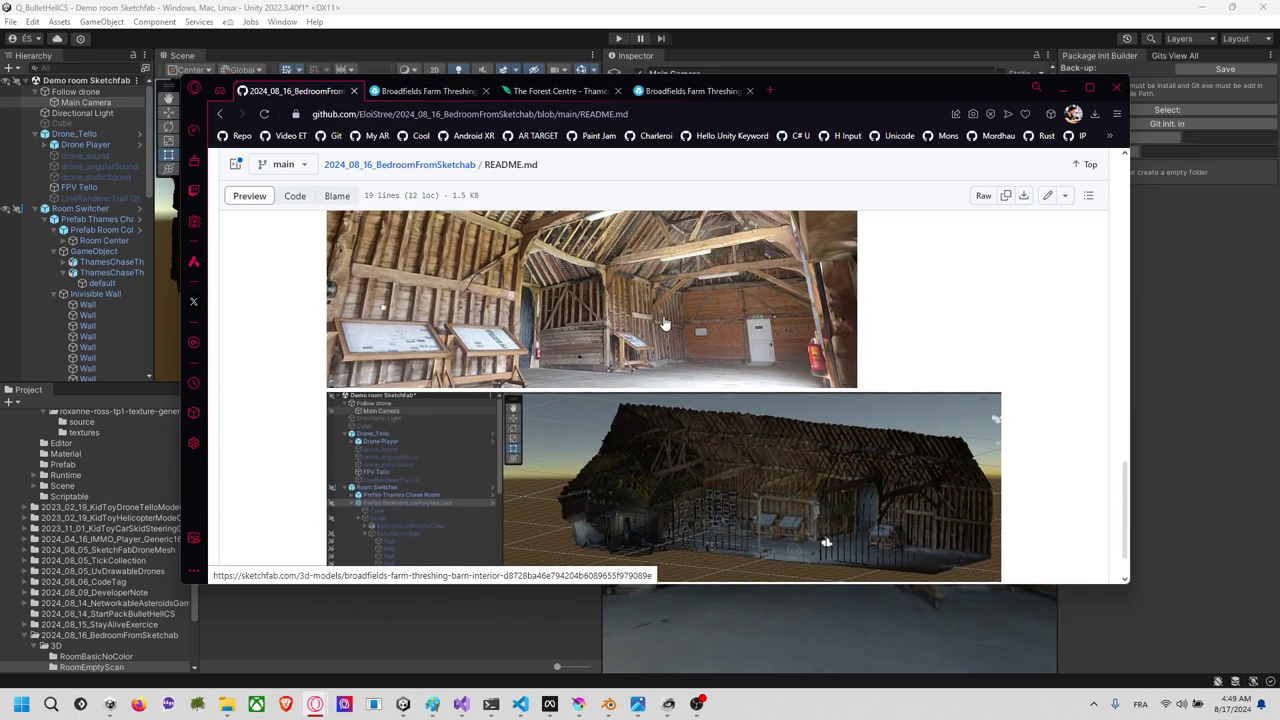
{"action": "left_click", "coordinate": [638, 55]}
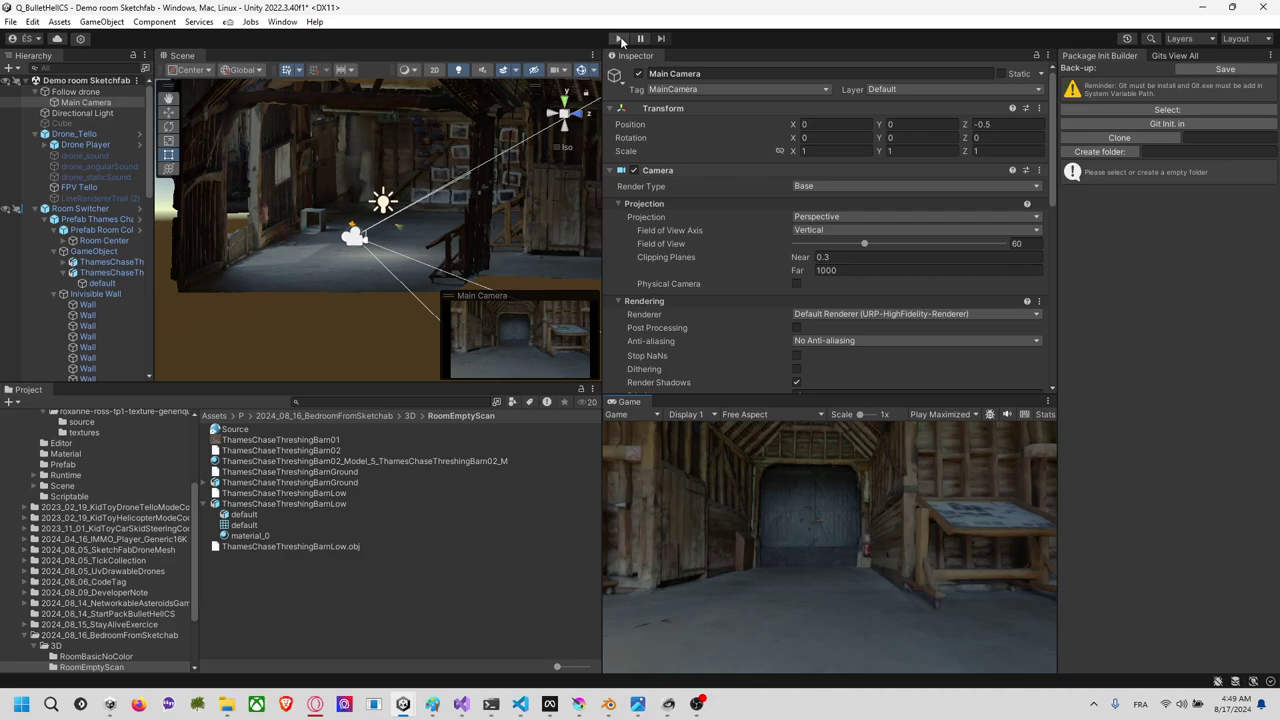
{"action": "left_click", "coordinate": [619, 38]}
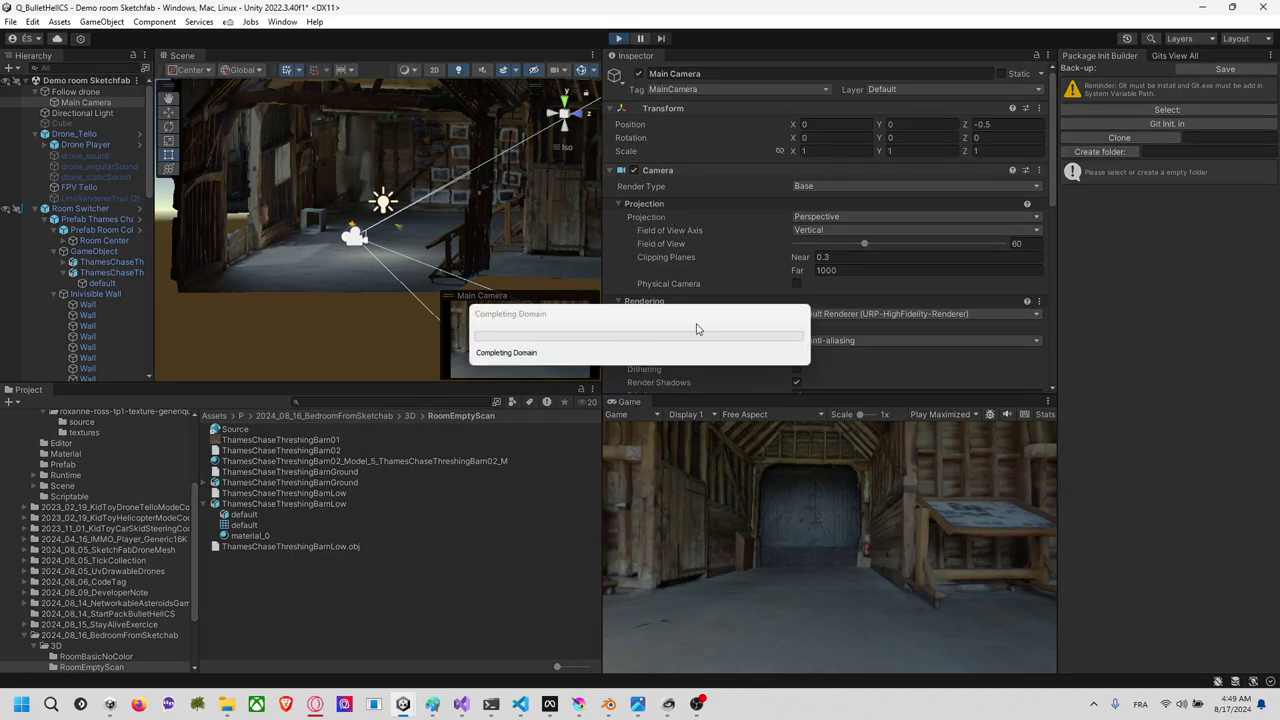